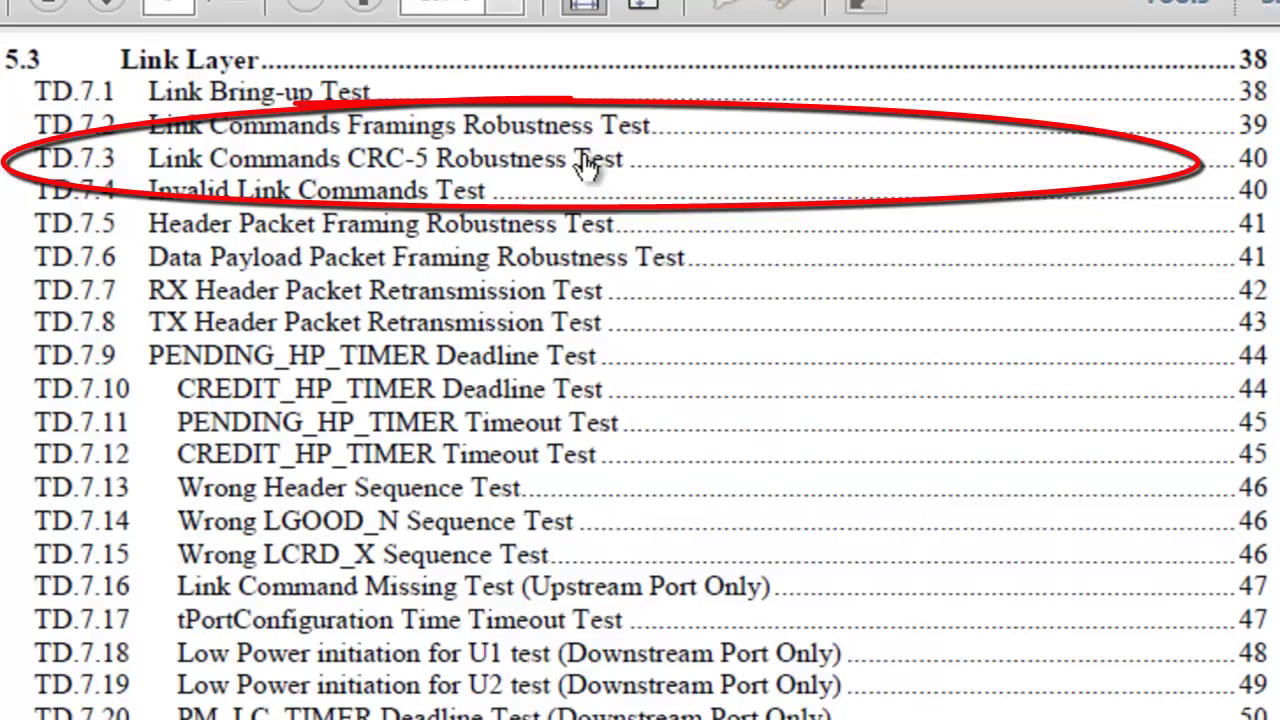
- Jump to the spec's TD.7.3 Link Commands CRC-5 Robustness Test section
left_click(587, 163)
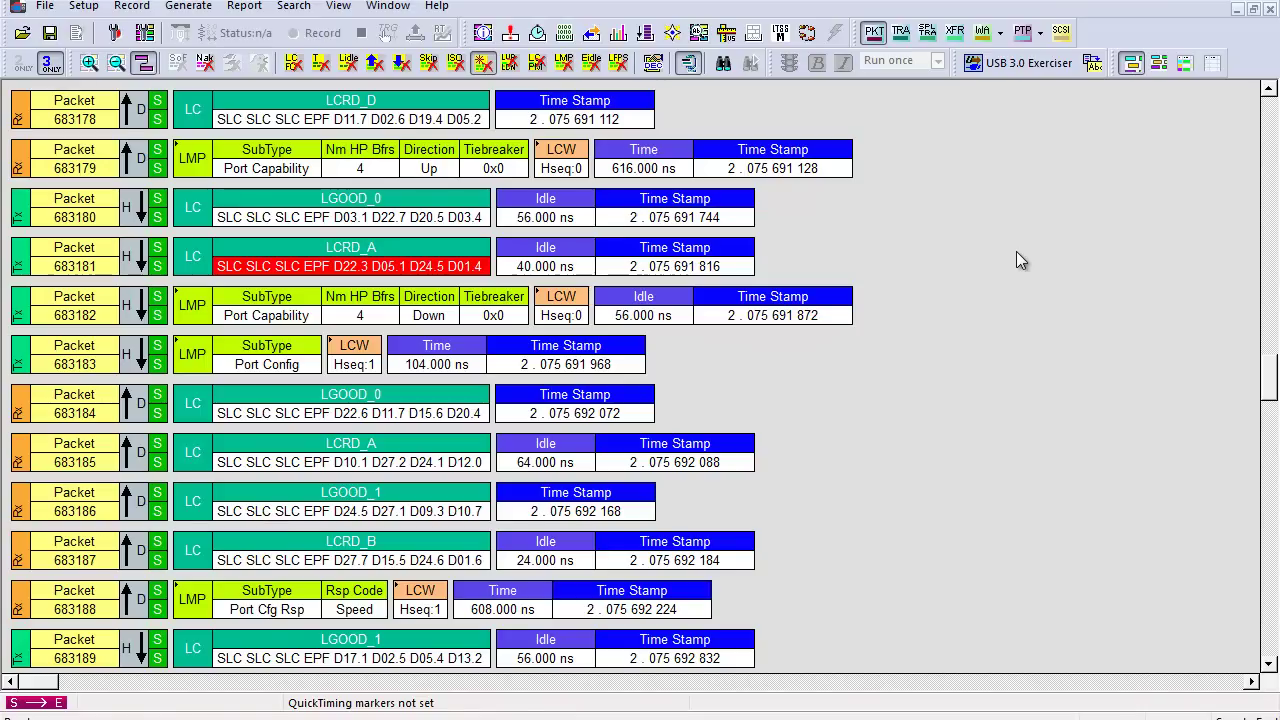
- Step through packets 683179 and 683180 to the corrupted LCRD_A packet 683181
left_click(992, 166)
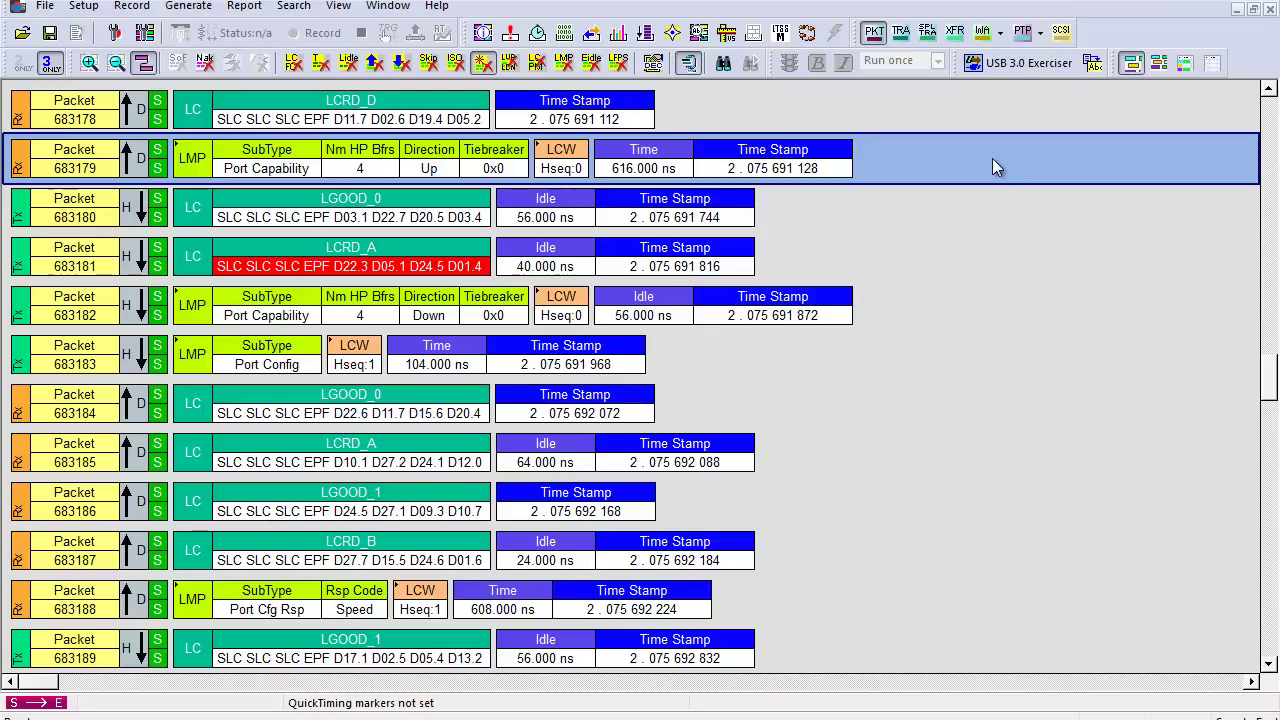
left_click(990, 202)
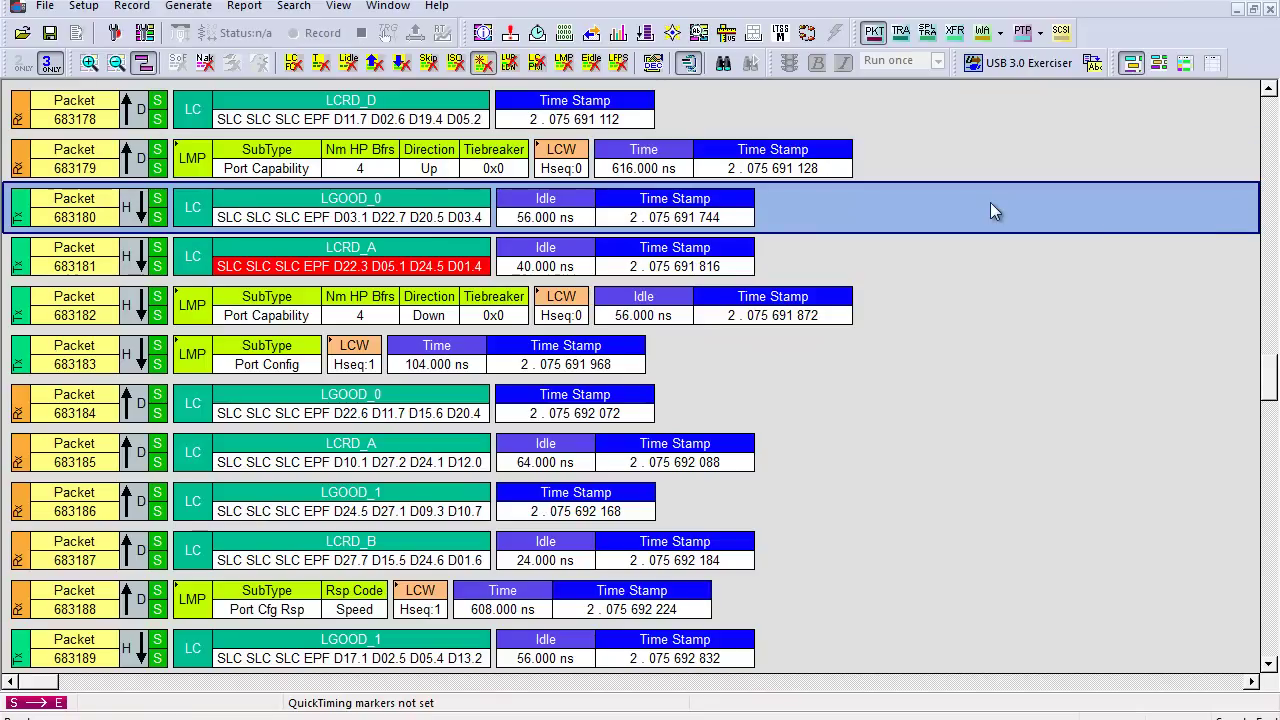
left_click(984, 268)
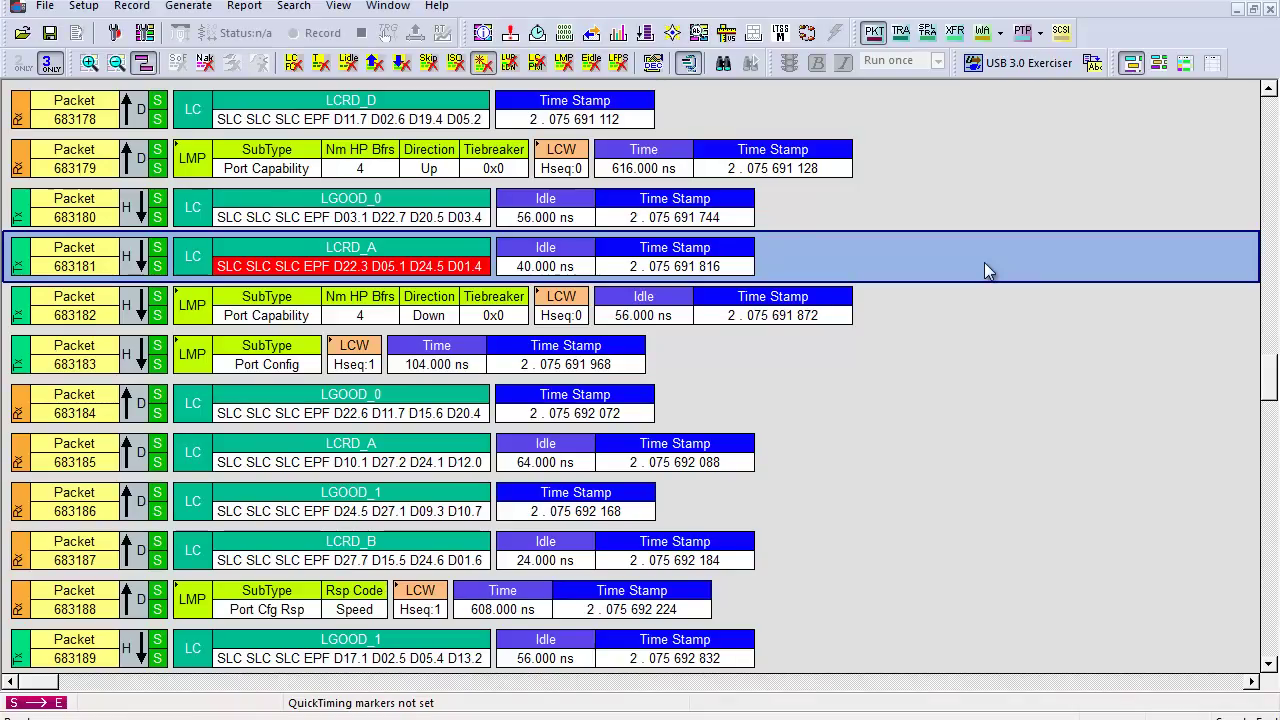
- Set a start quick-timing marker on packet 683181, then scroll down to packet 691525
right_click(25, 261)
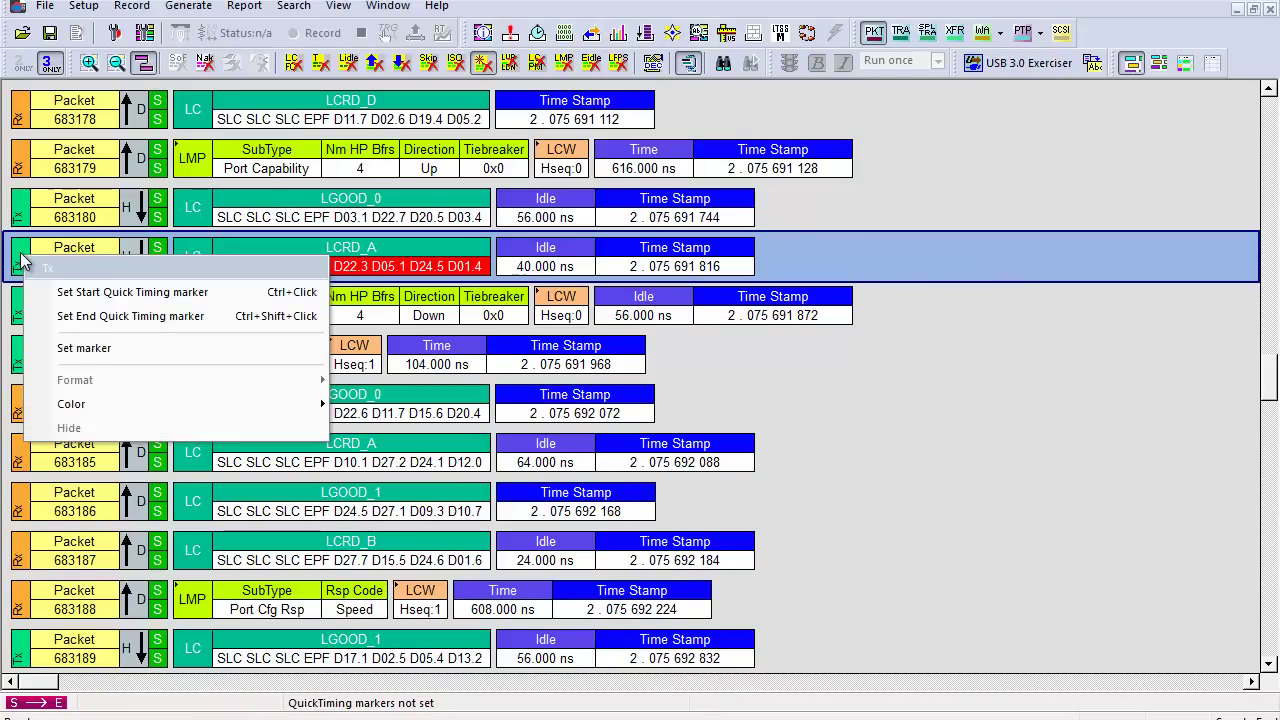
left_click(86, 291)
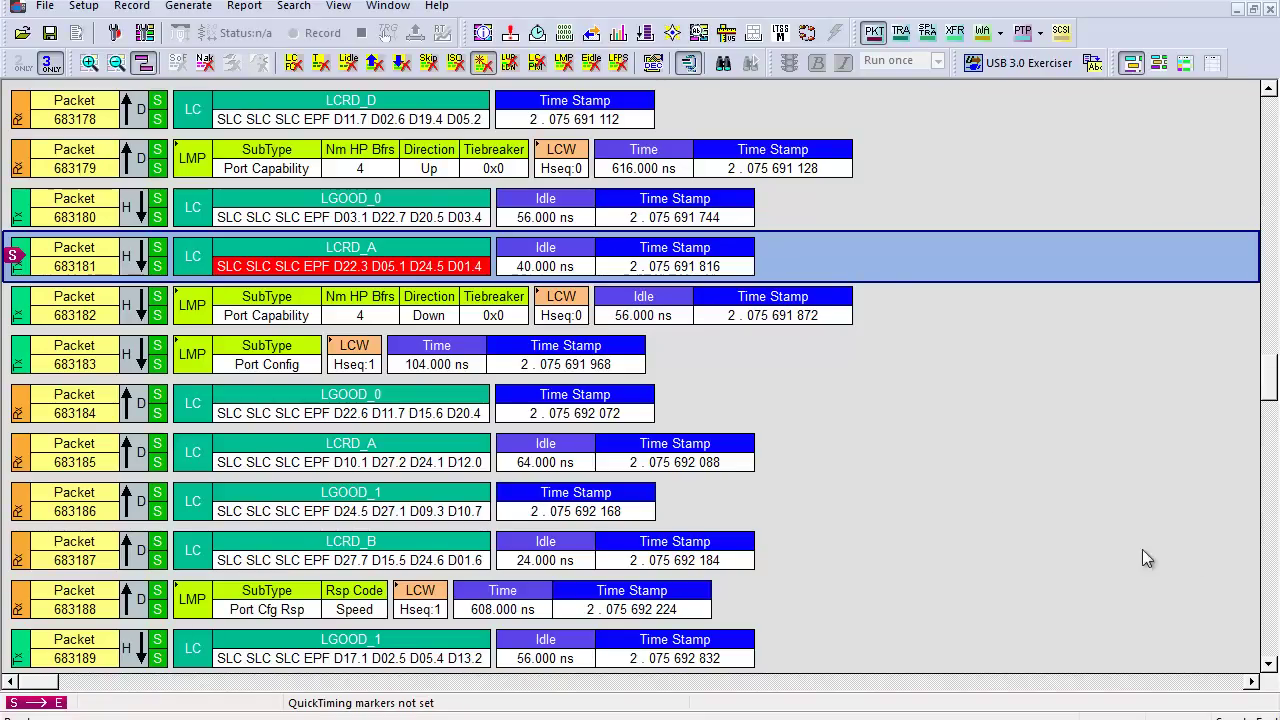
left_click(1269, 665)
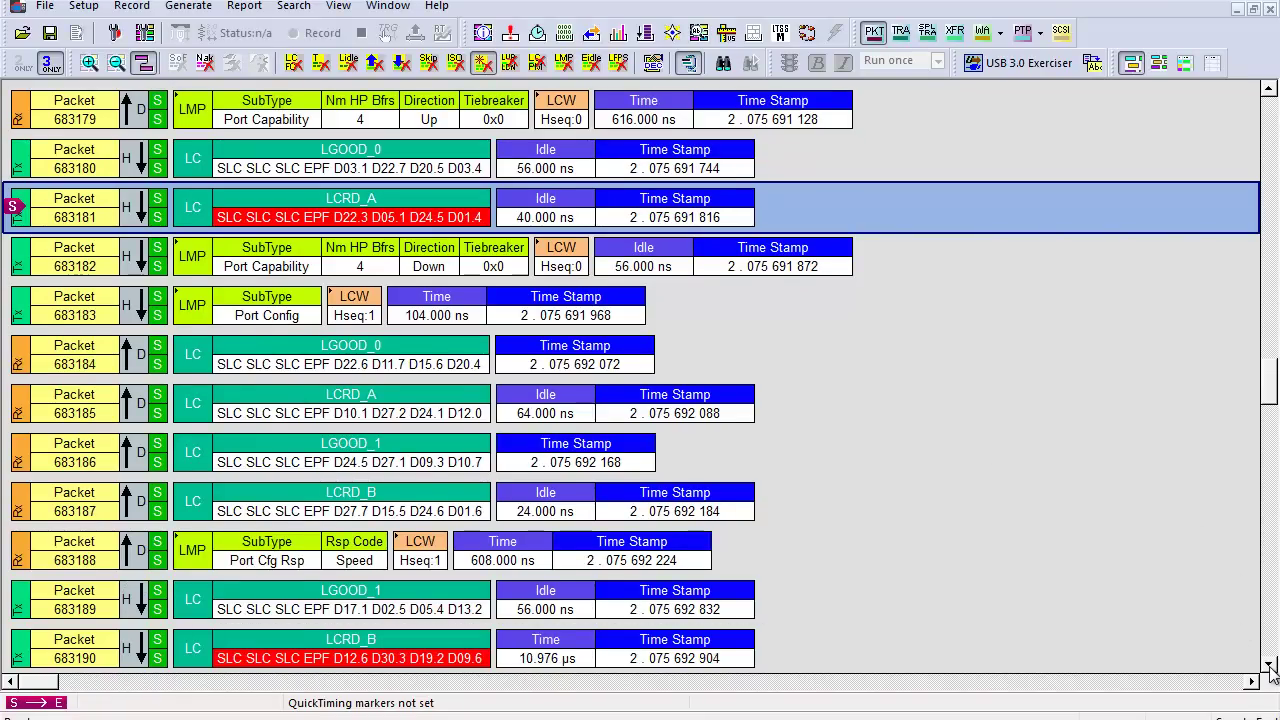
left_click(1269, 665)
left_click(1269, 665)
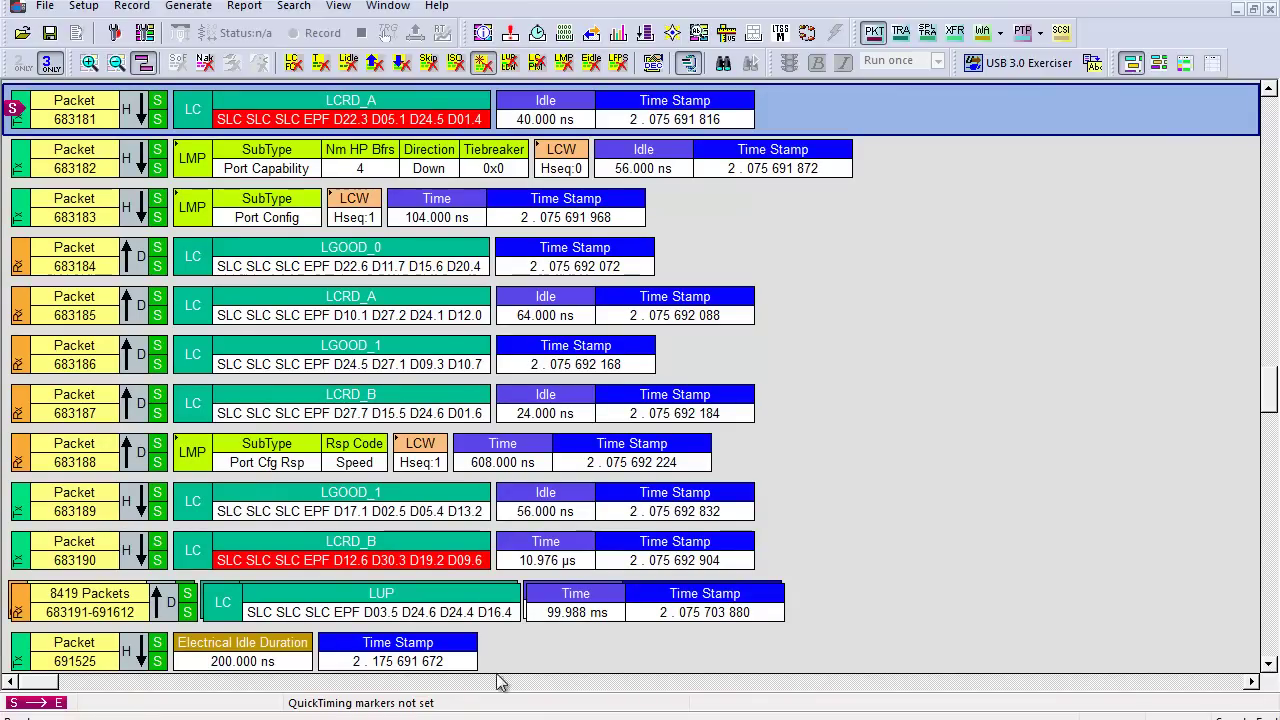
- Place the end quick-timing marker on Electrical Idle packet 691525
right_click(21, 651)
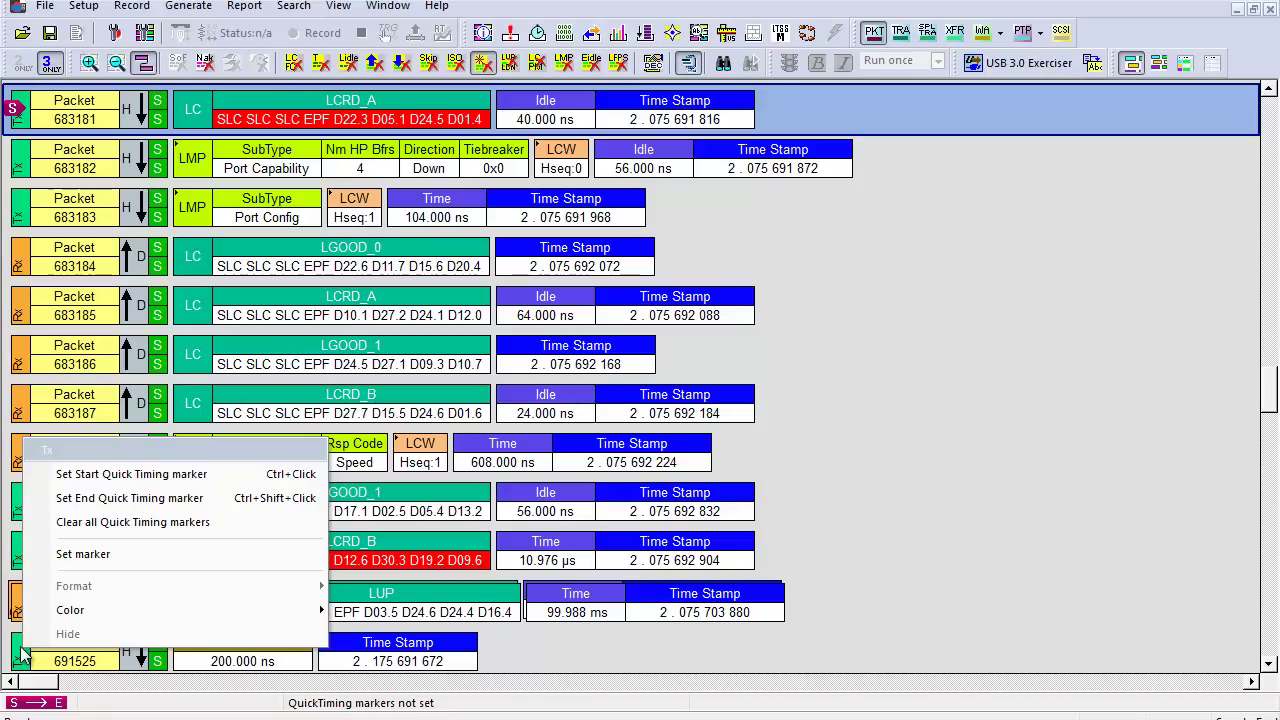
left_click(120, 498)
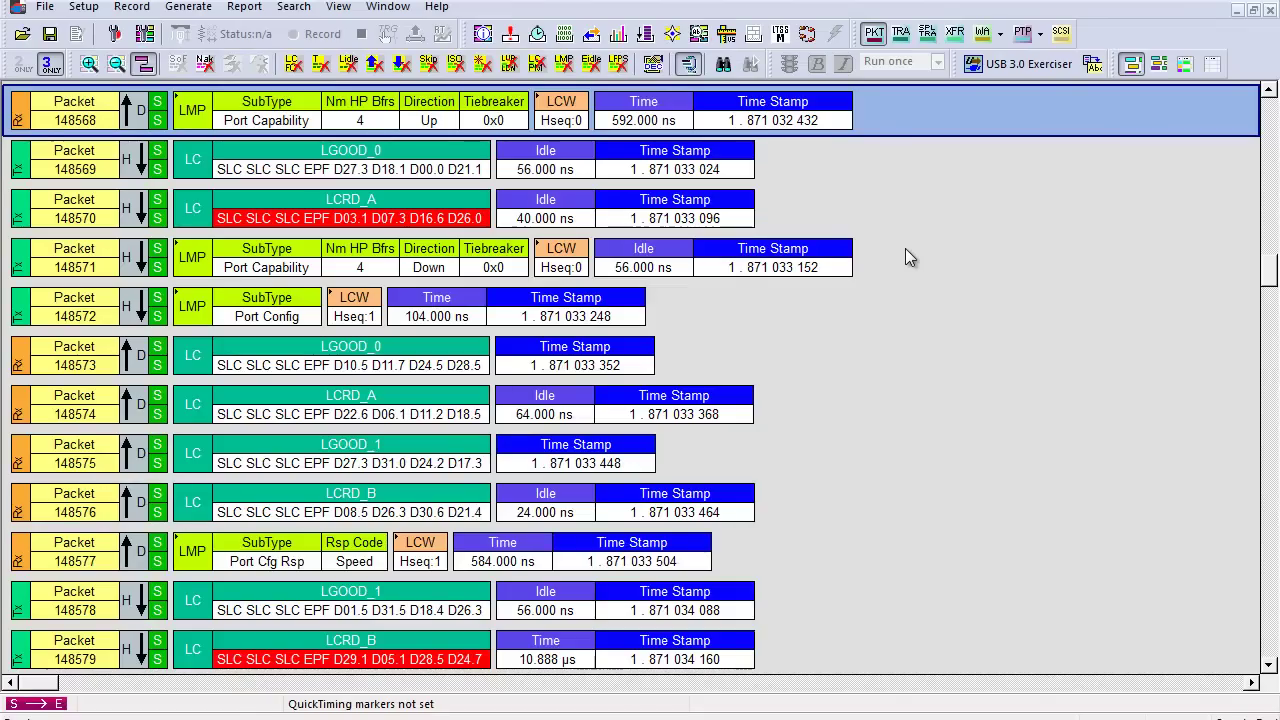
- Select the corrupted LCRD_A packet 148570 in the second trace
left_click(748, 215)
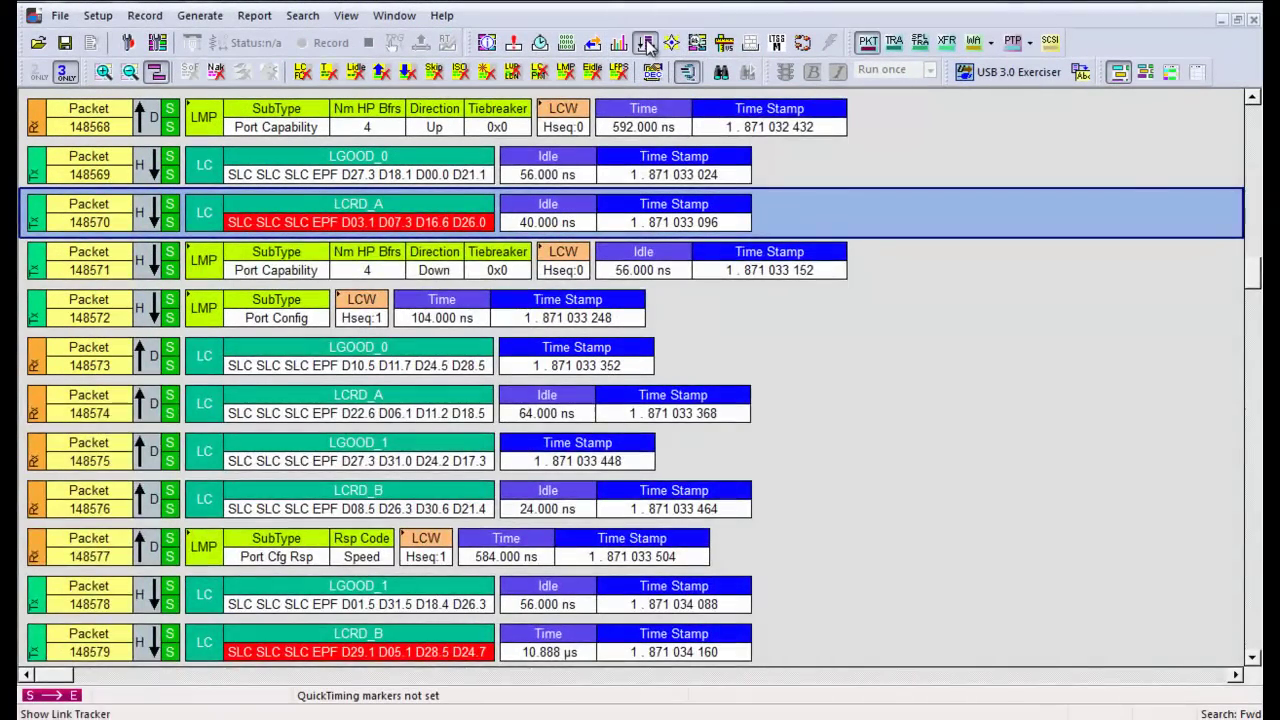
- Show packet 148570 in Link Tracker, with Tx bytes FE FE FE F7 / 23 67 D0 1A
left_click(646, 43)
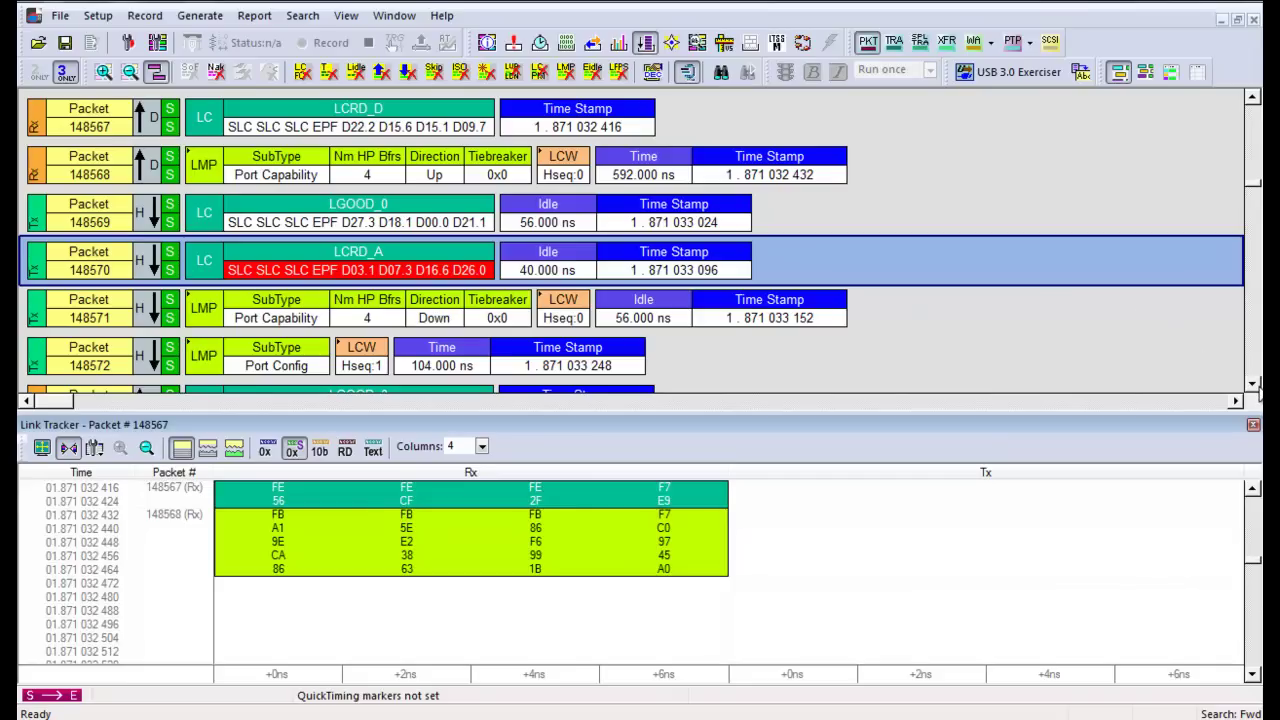
left_click(1252, 384)
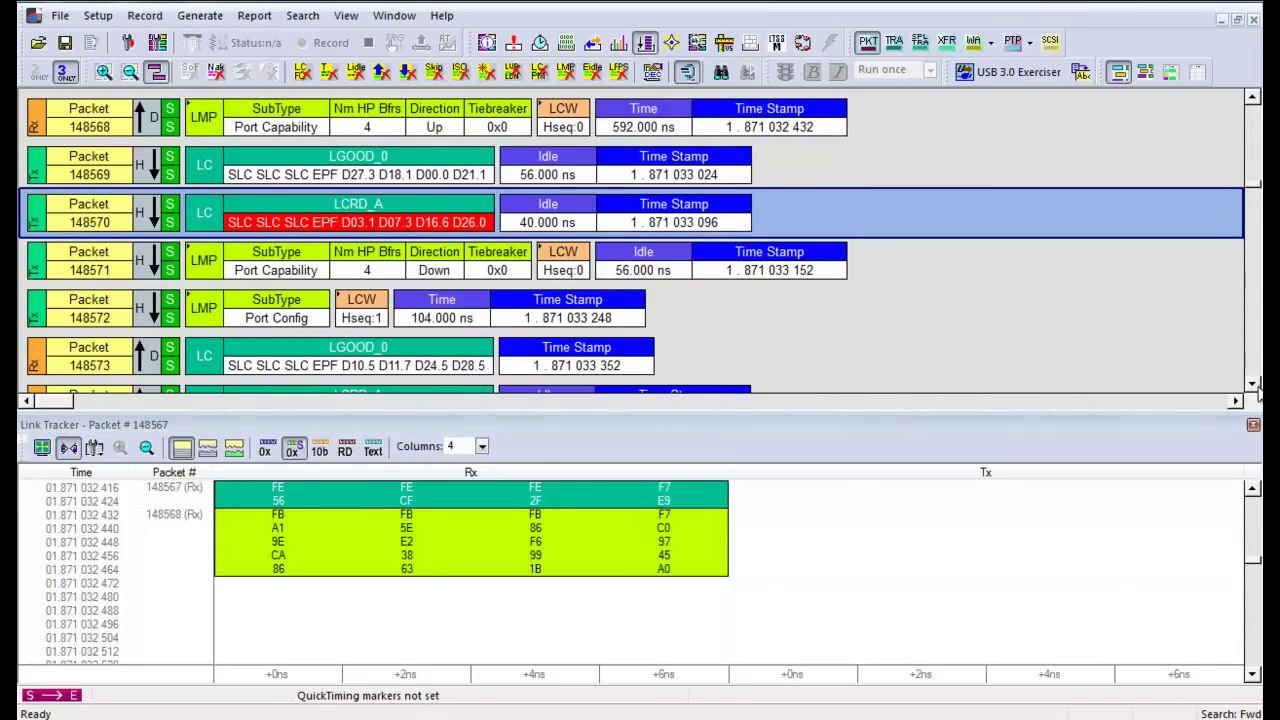
left_click(1252, 384)
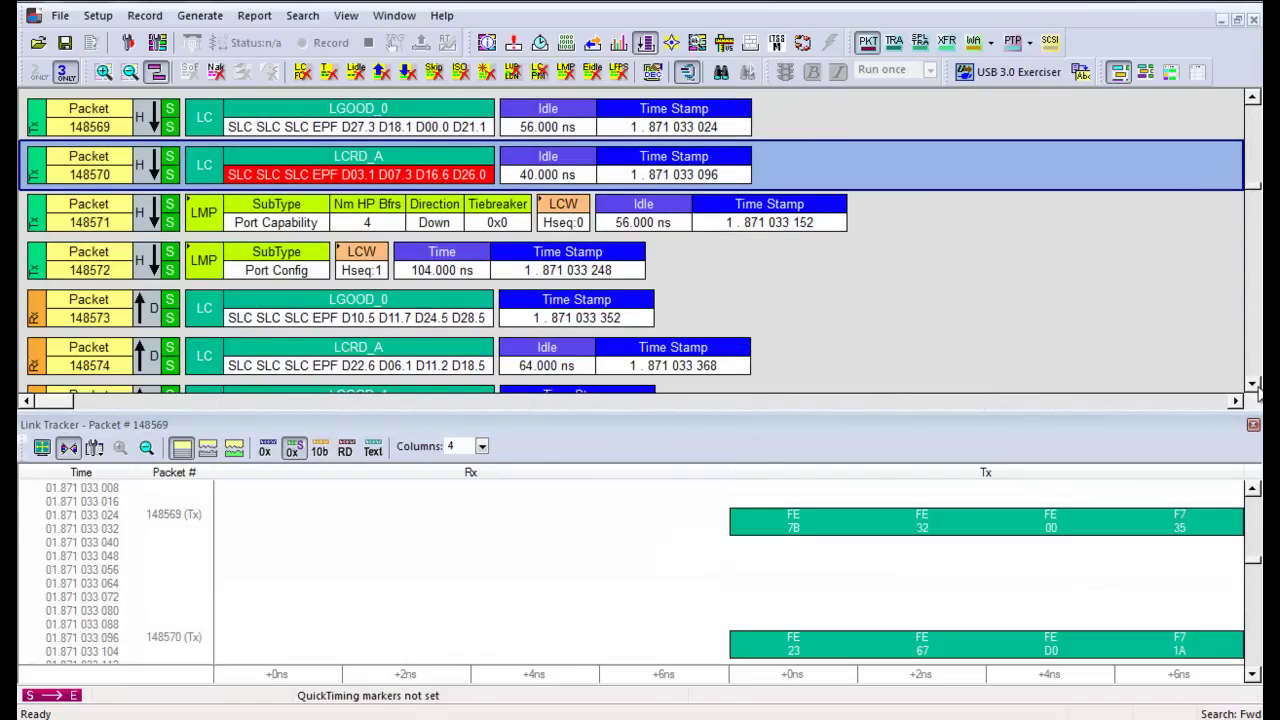
left_click(1252, 384)
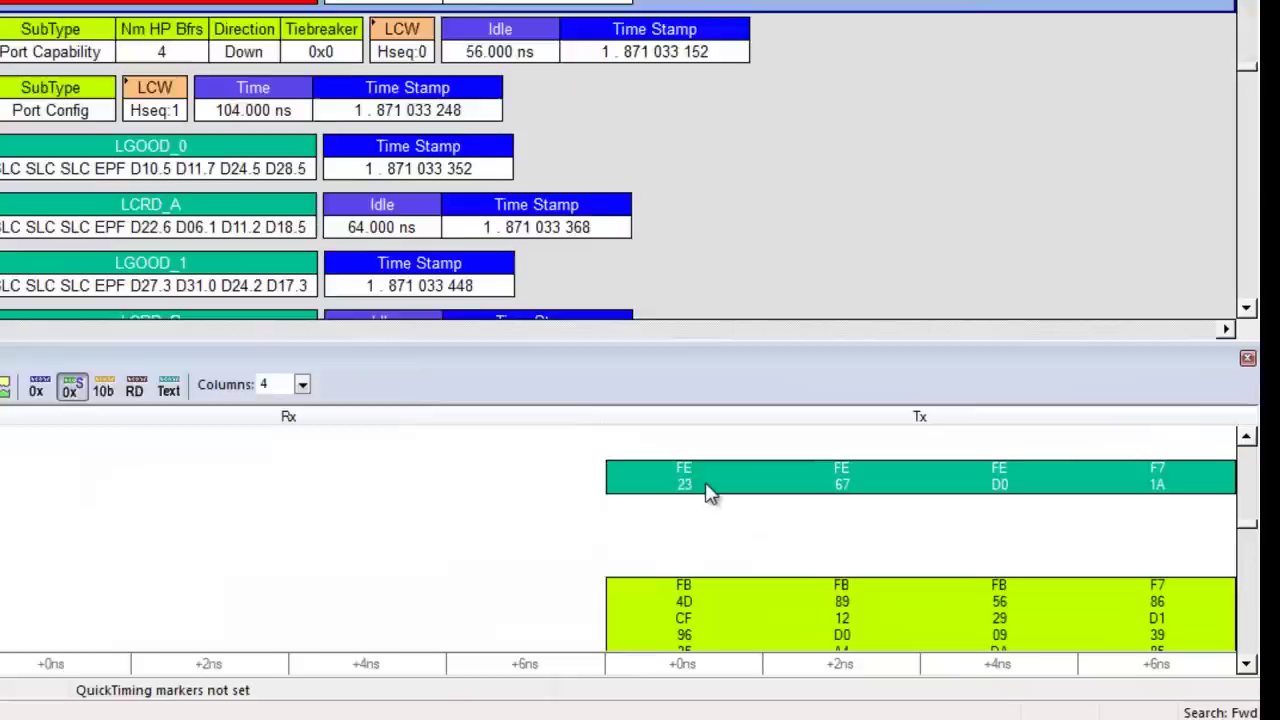
- Read each Tx byte's value and scrambled value for packet 148570; the last decodes 1A to A0
mouse_move(795, 530)
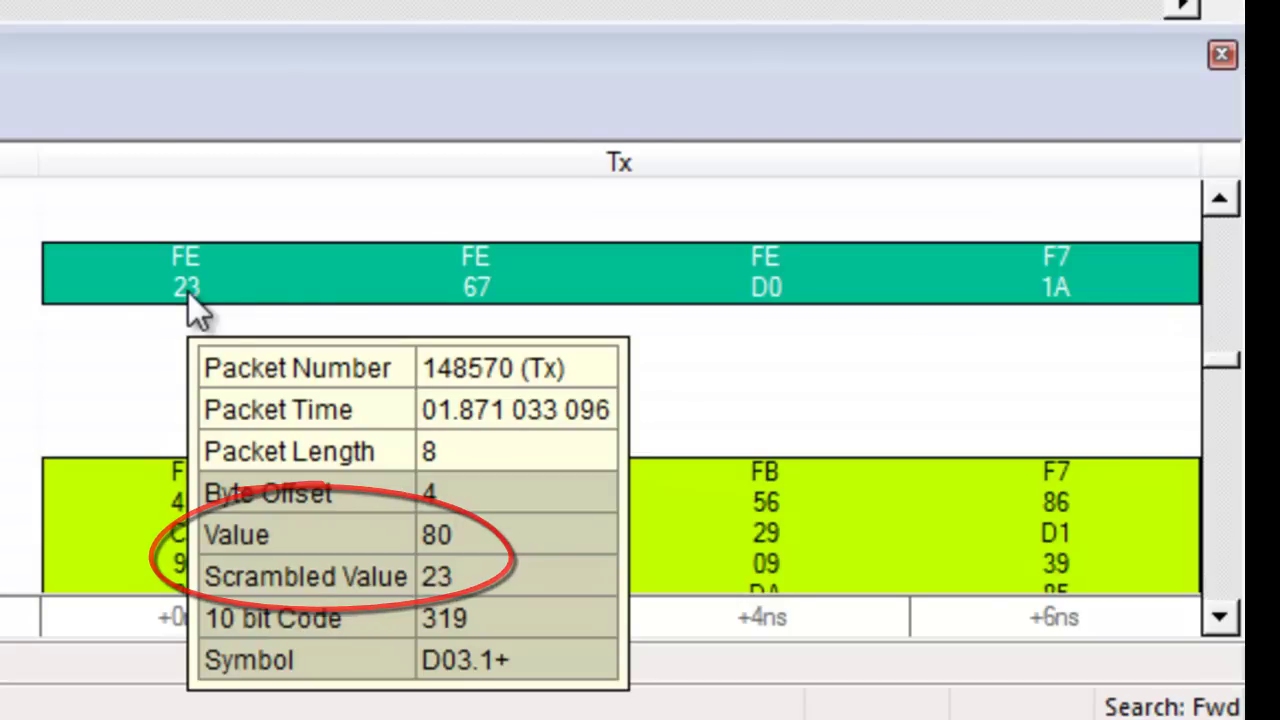
mouse_move(468, 282)
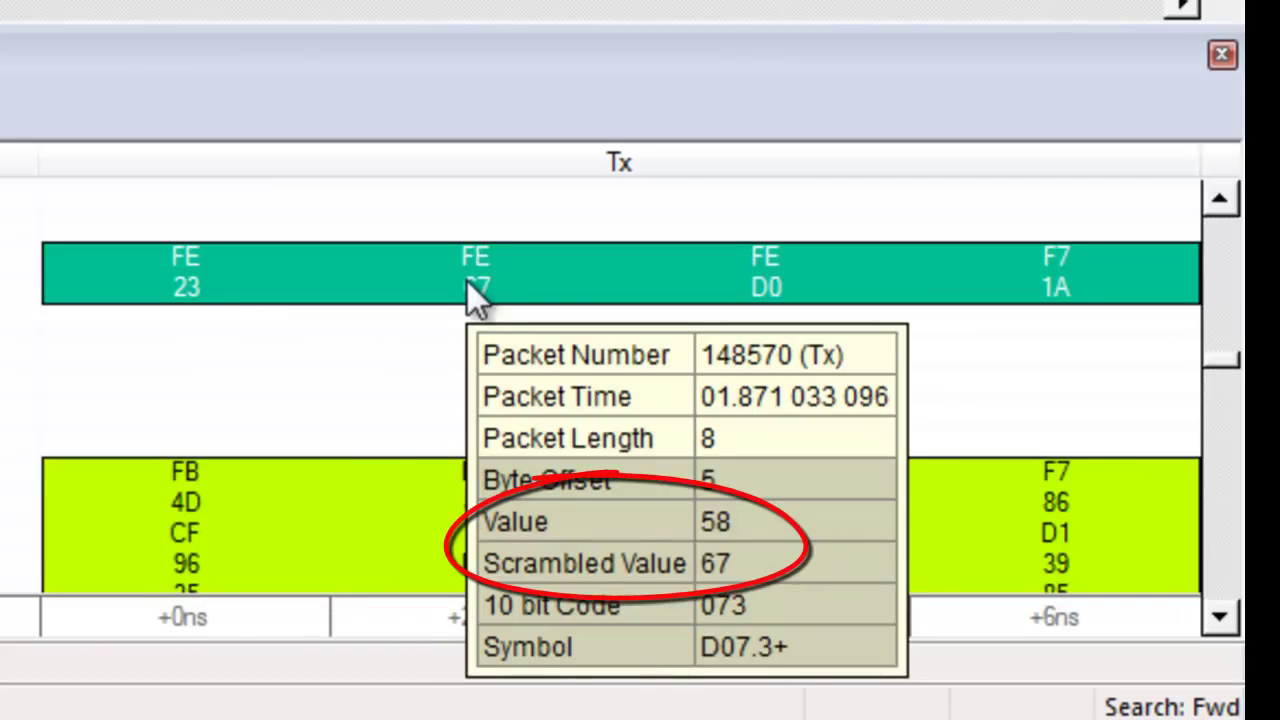
mouse_move(774, 284)
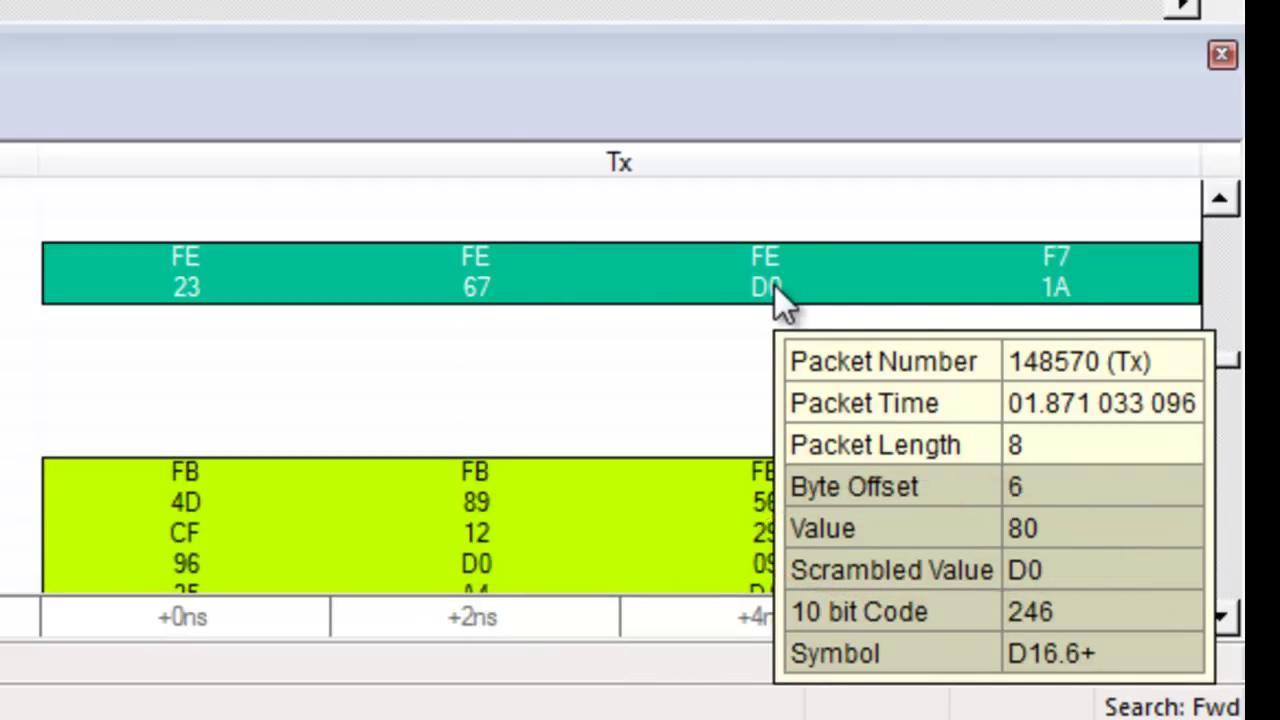
mouse_move(1055, 280)
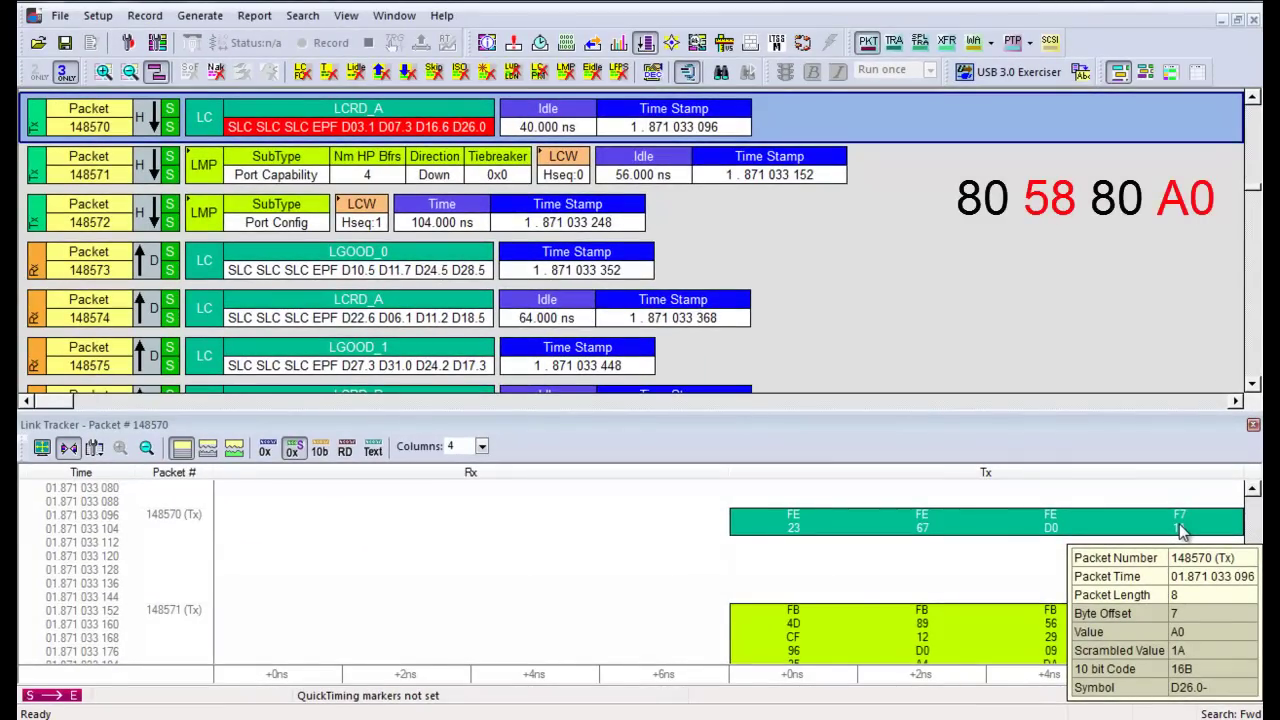
- Select upstream LCRD_A packet 148574 and bring its Rx bytes FE FE FE F7 / D6 26 4B B2 into Link Tracker
left_click(772, 332)
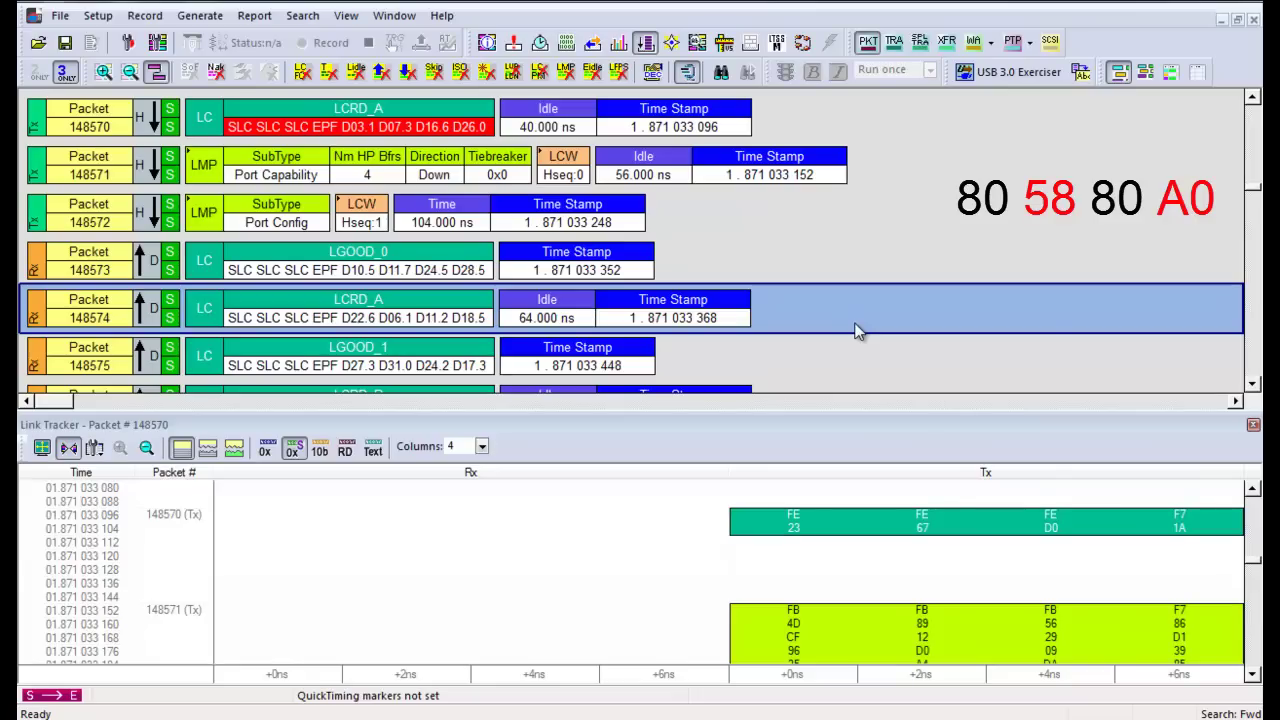
left_click(1256, 388)
left_click(1256, 388)
left_click(1256, 388)
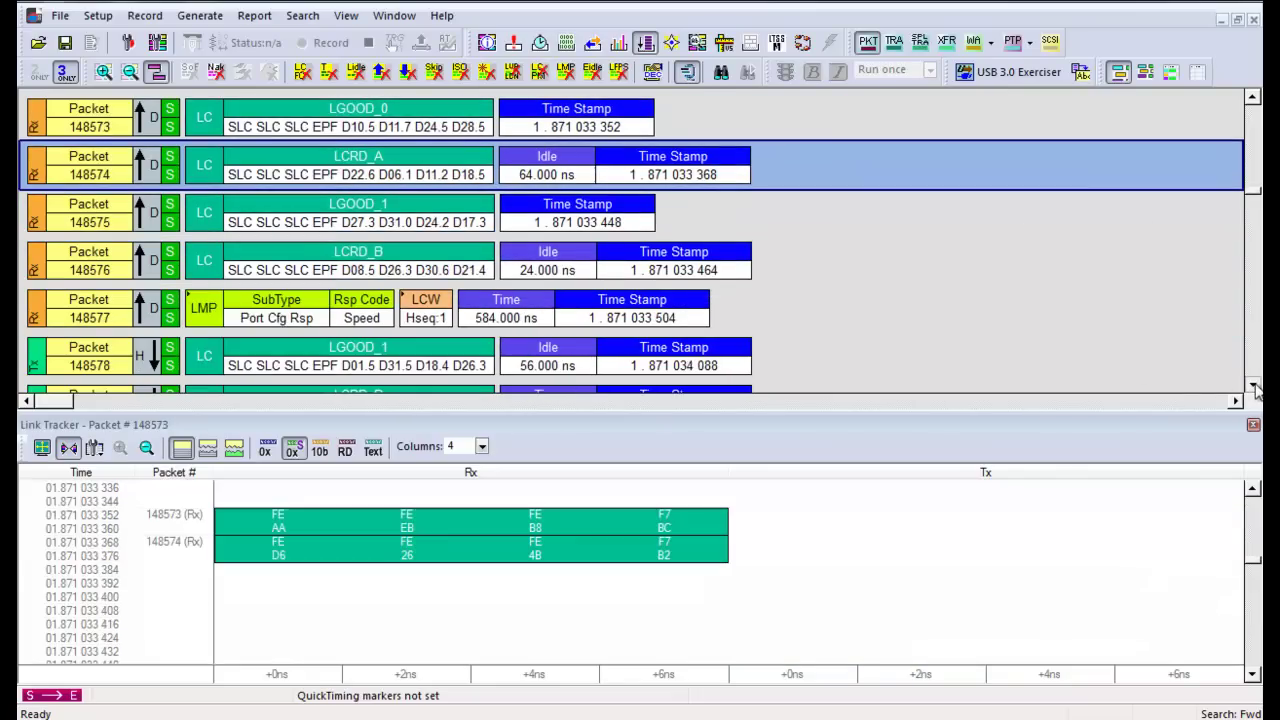
left_click(1256, 388)
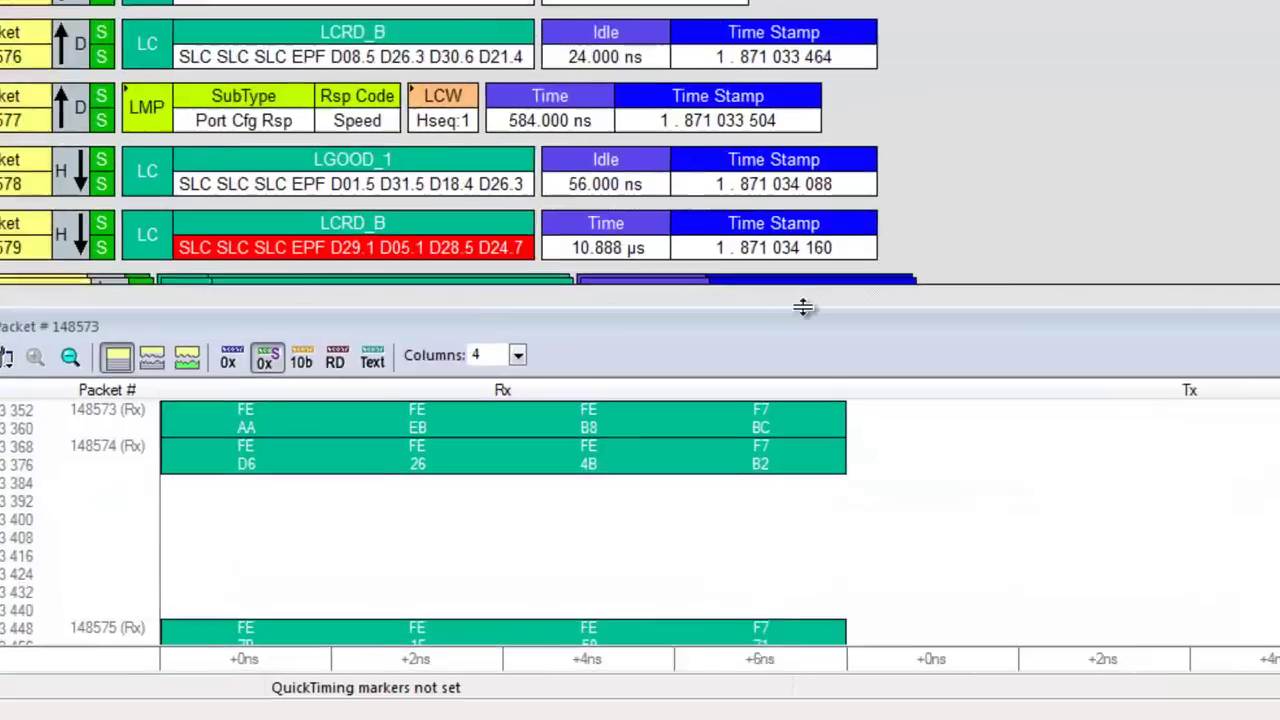
mouse_move(262, 477)
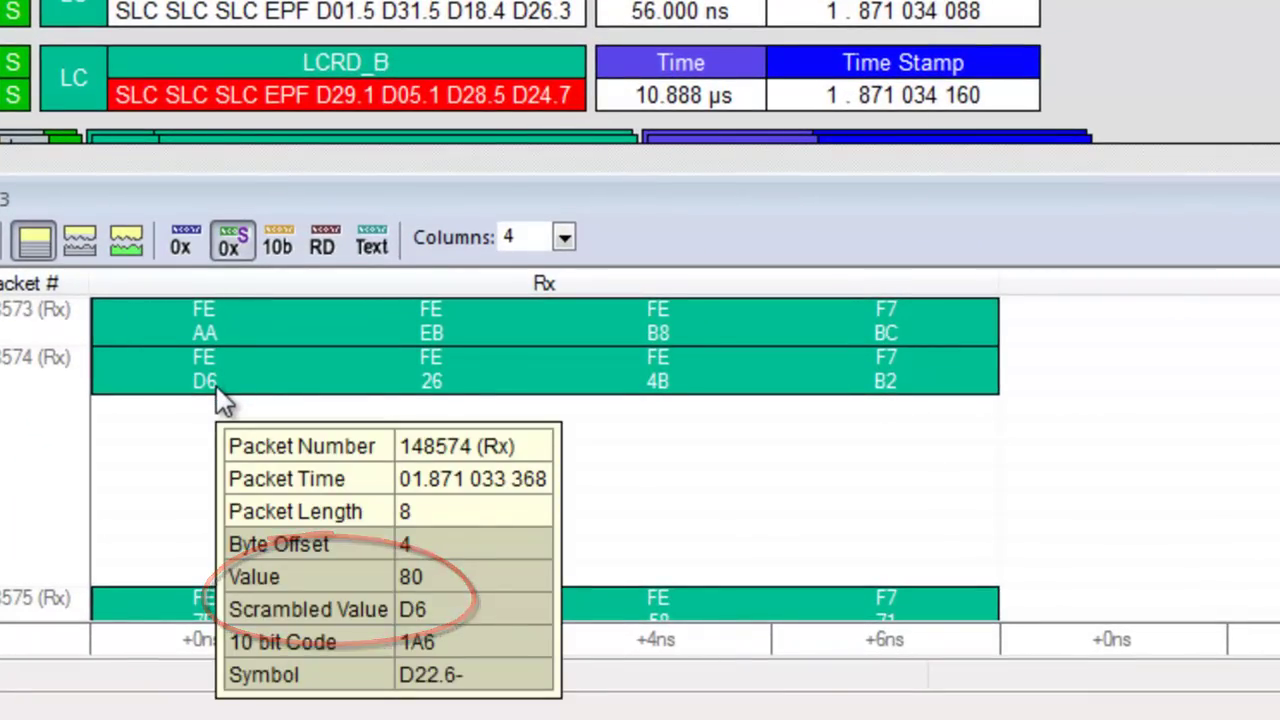
mouse_move(426, 389)
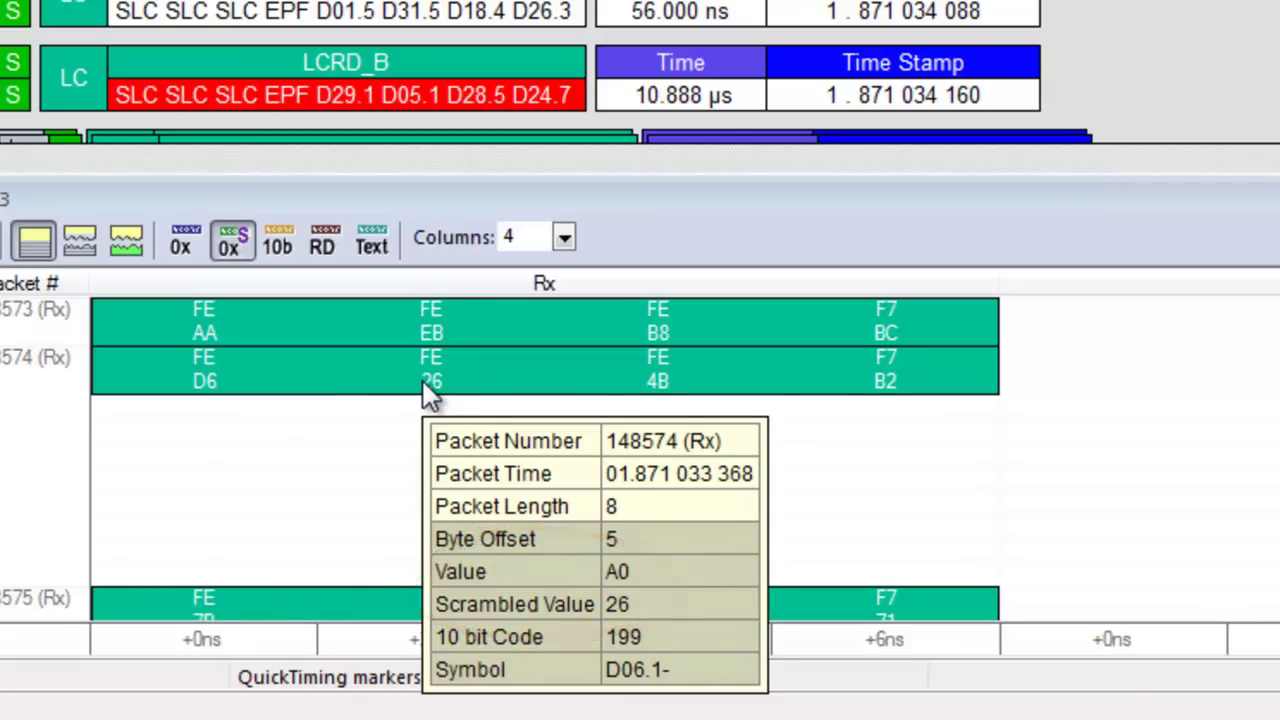
mouse_move(656, 380)
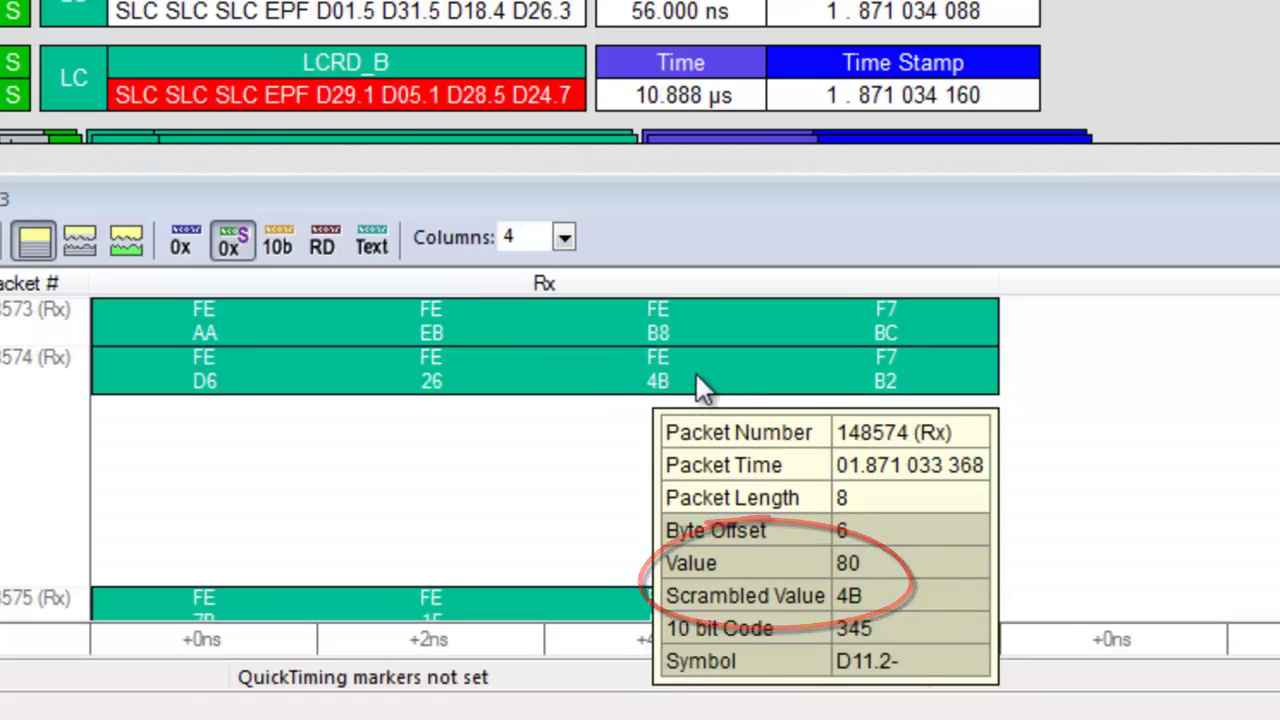
mouse_move(898, 386)
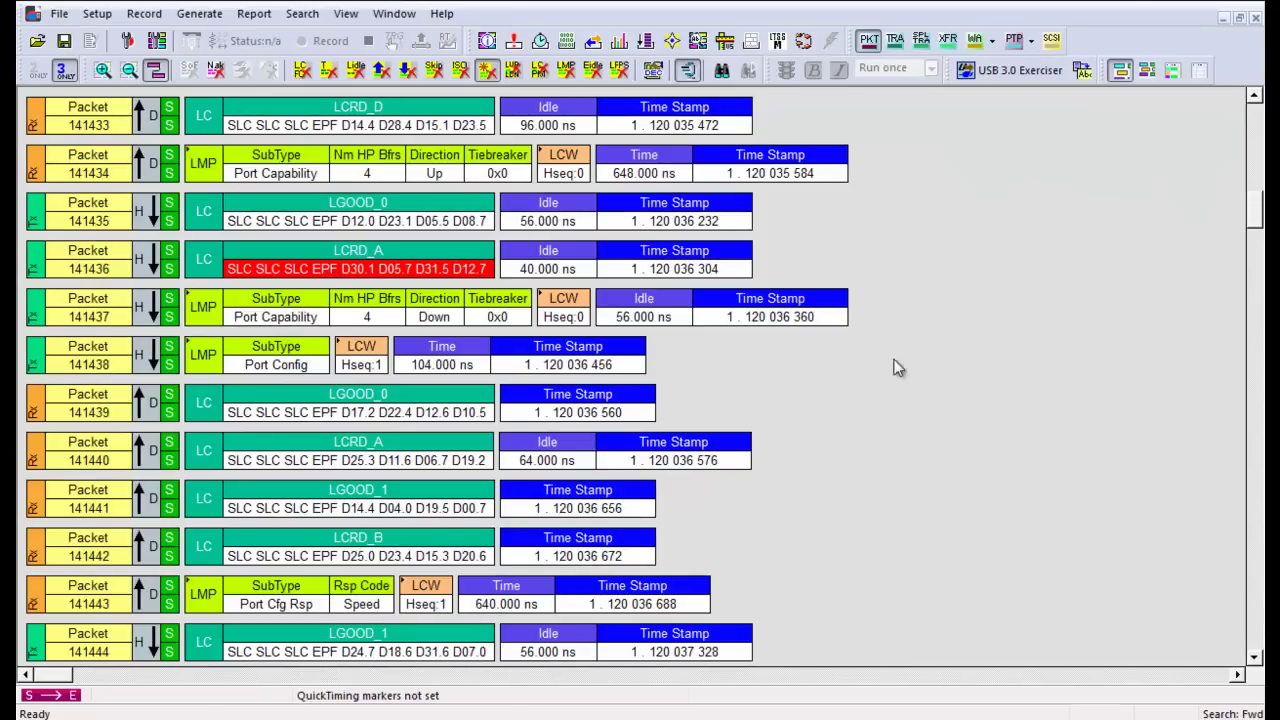
- Set a start quick-timing marker on the corrupted LCRD_A packet 141436
left_click(707, 271)
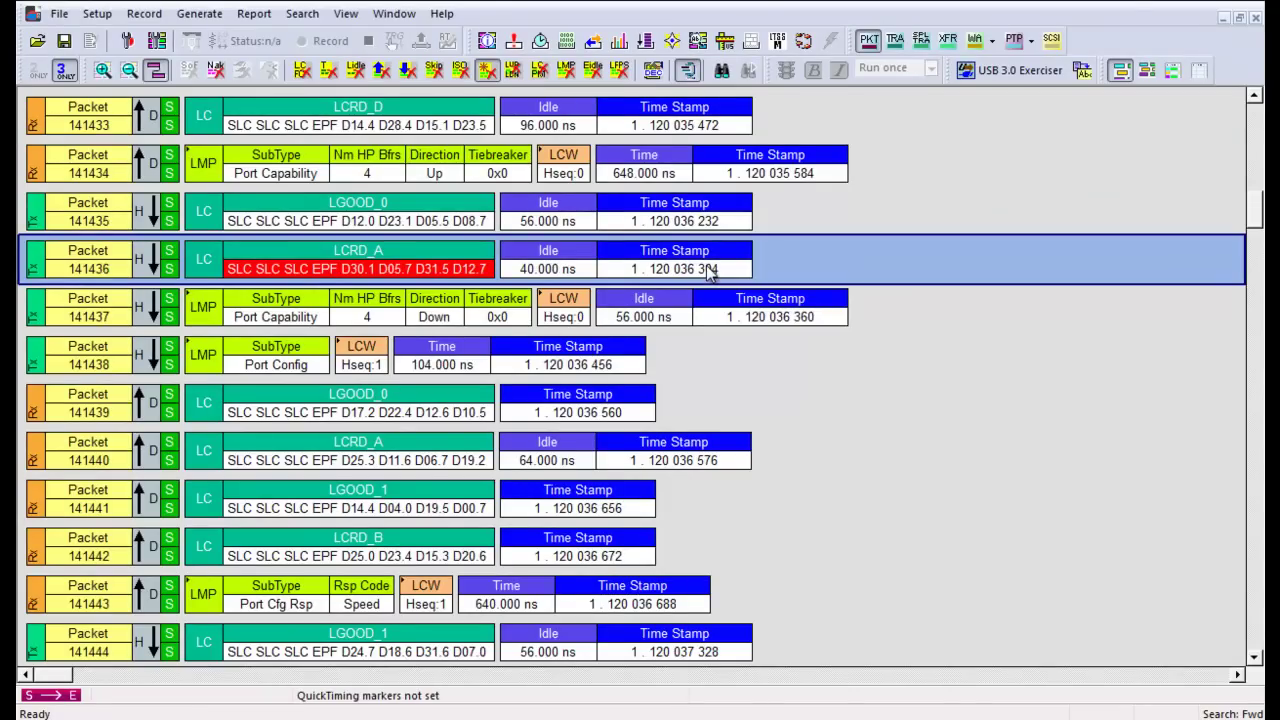
right_click(53, 265)
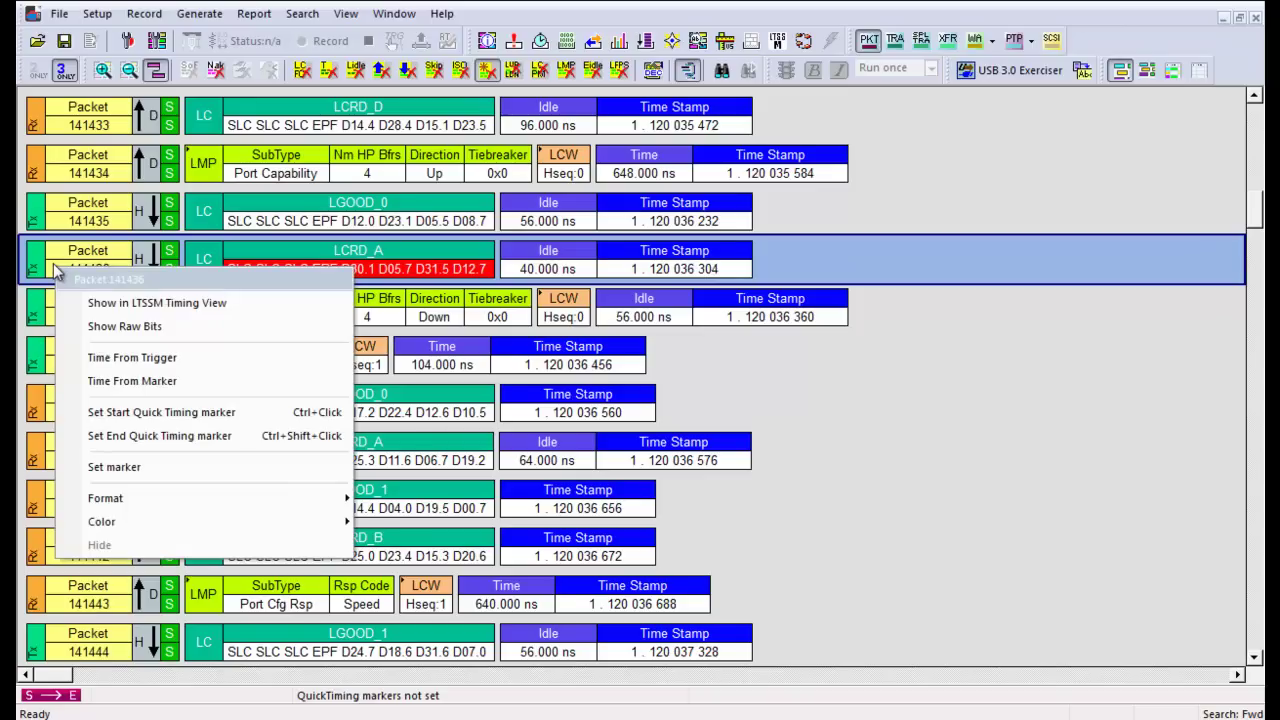
left_click(134, 413)
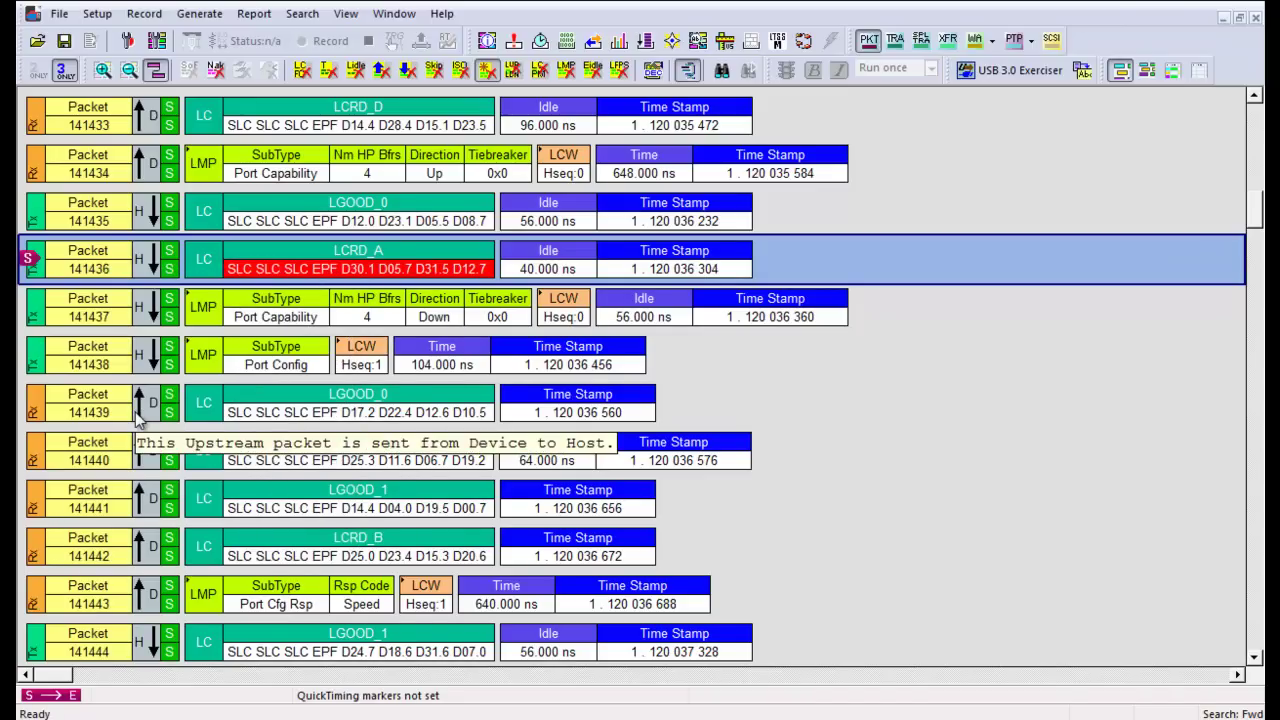
left_click(1254, 662)
left_click(1254, 662)
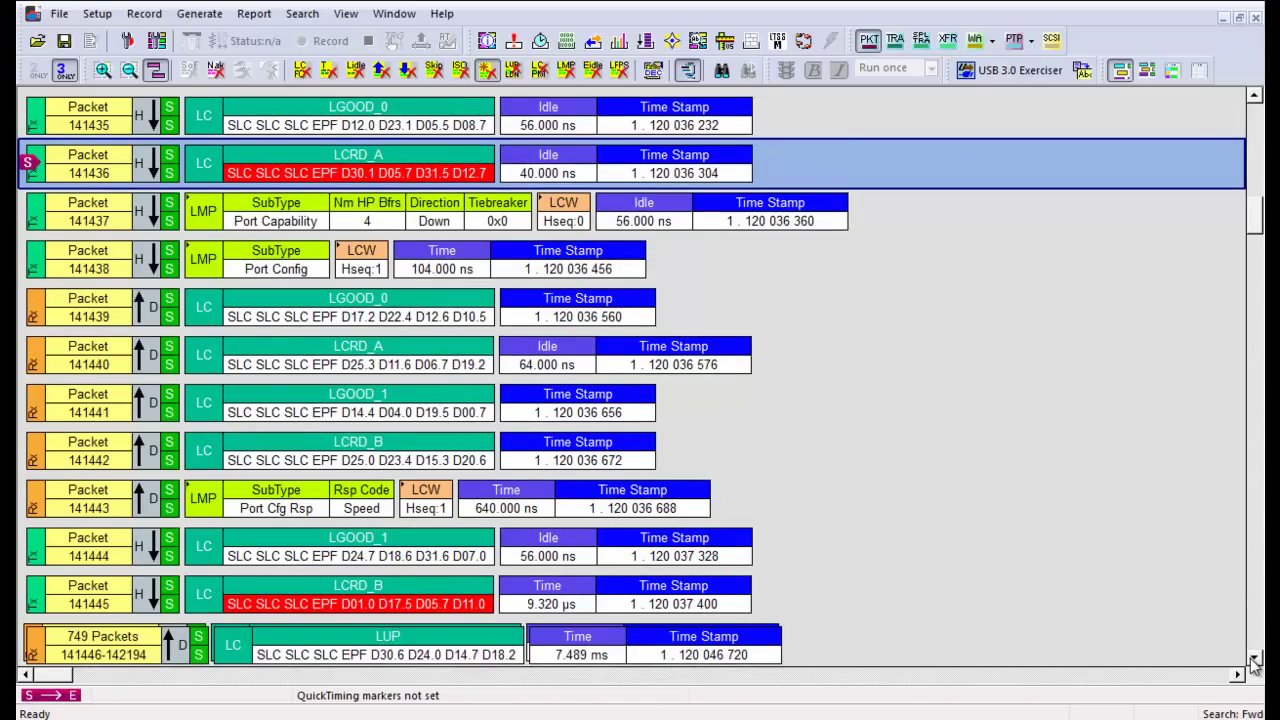
left_click(1254, 662)
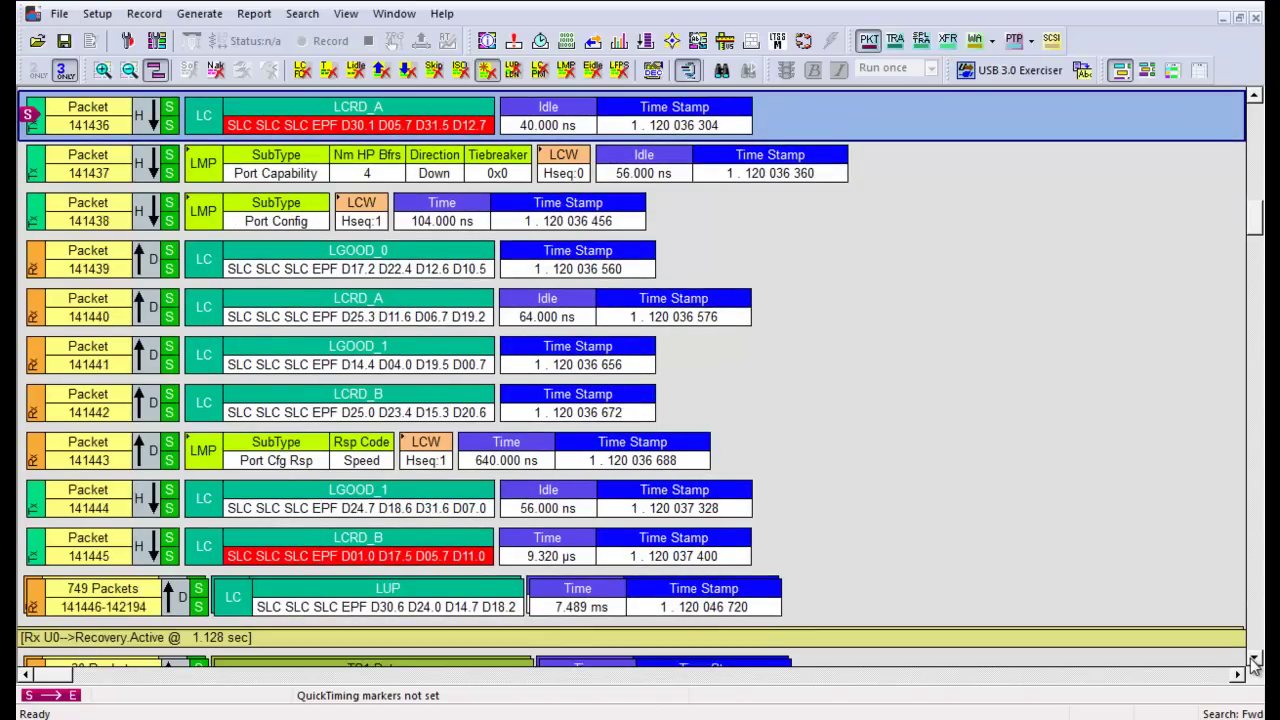
left_click(1254, 662)
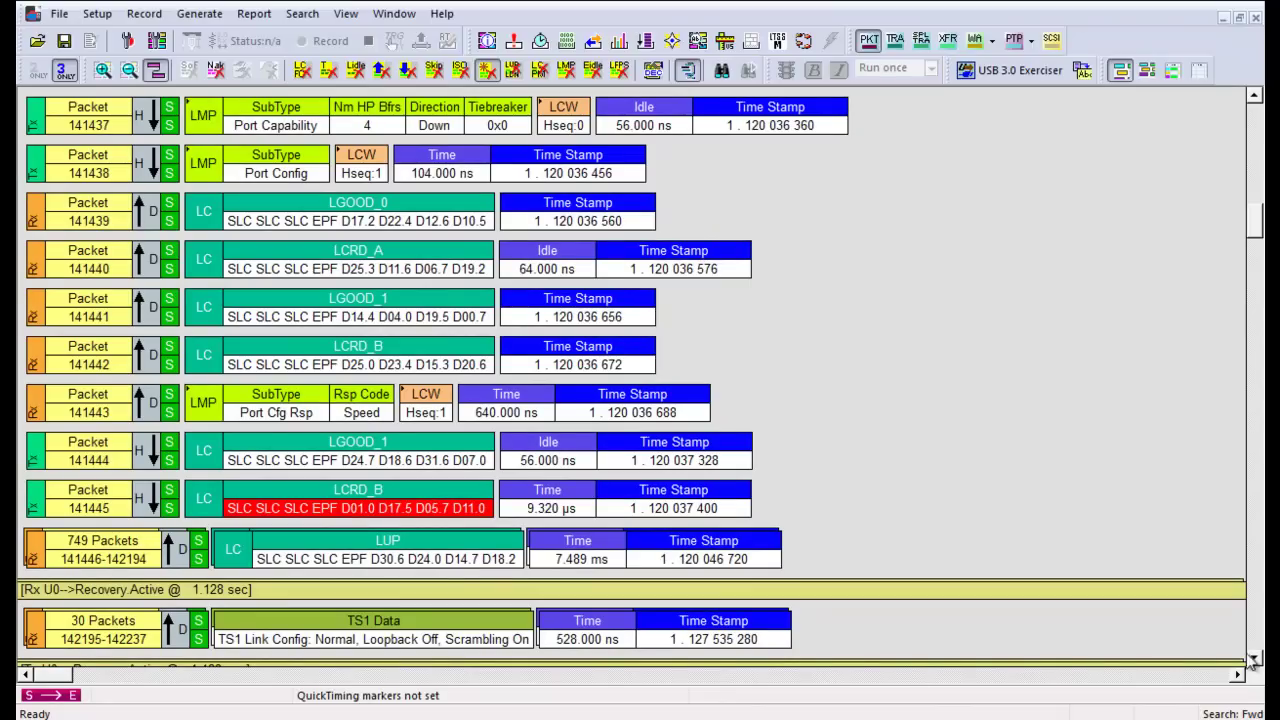
right_click(127, 632)
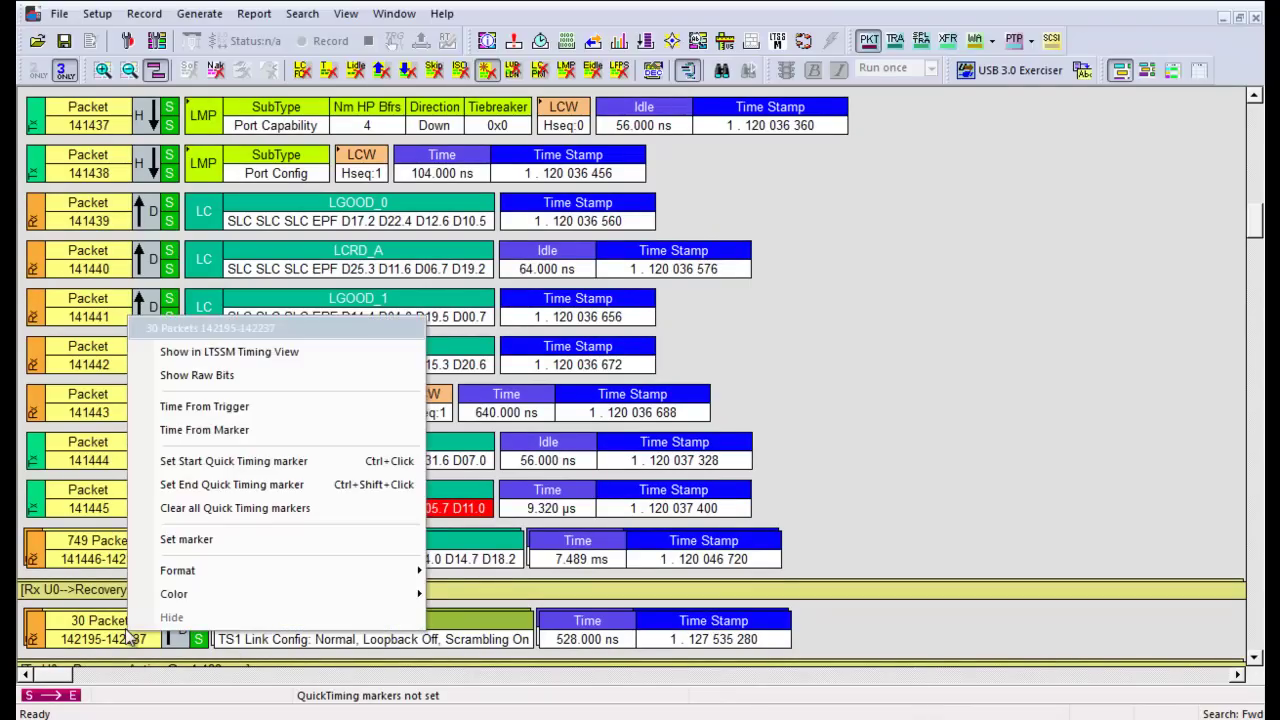
left_click(185, 488)
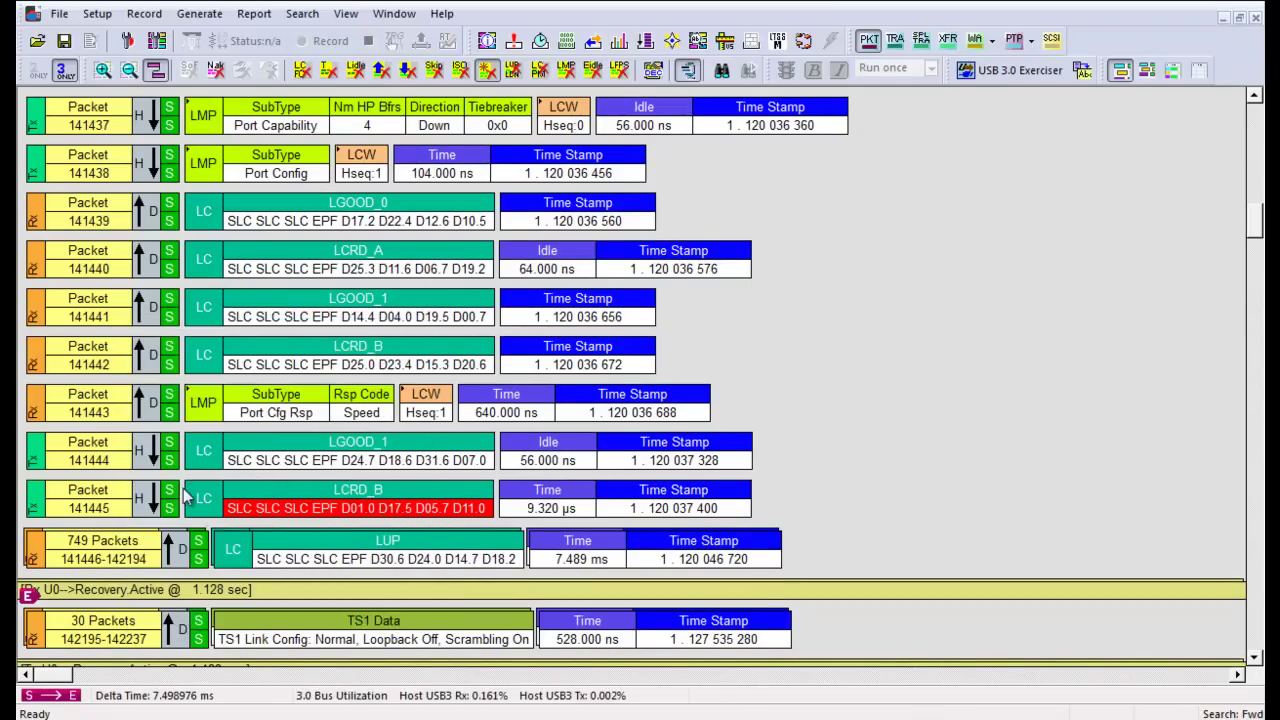